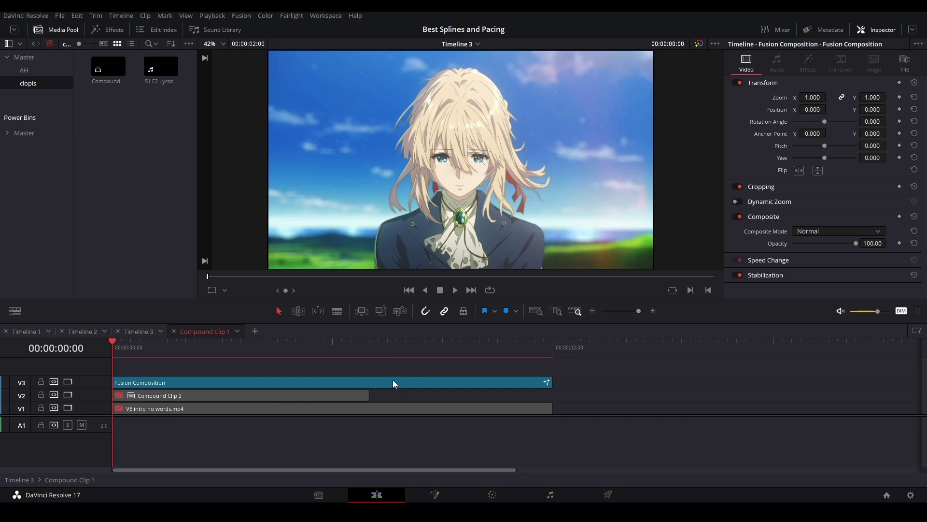
Step: Open the Fusion Composition clip on track V3 of Compound Clip 1 in the Fusion page
key(shift+Right)
key(shift+Right)
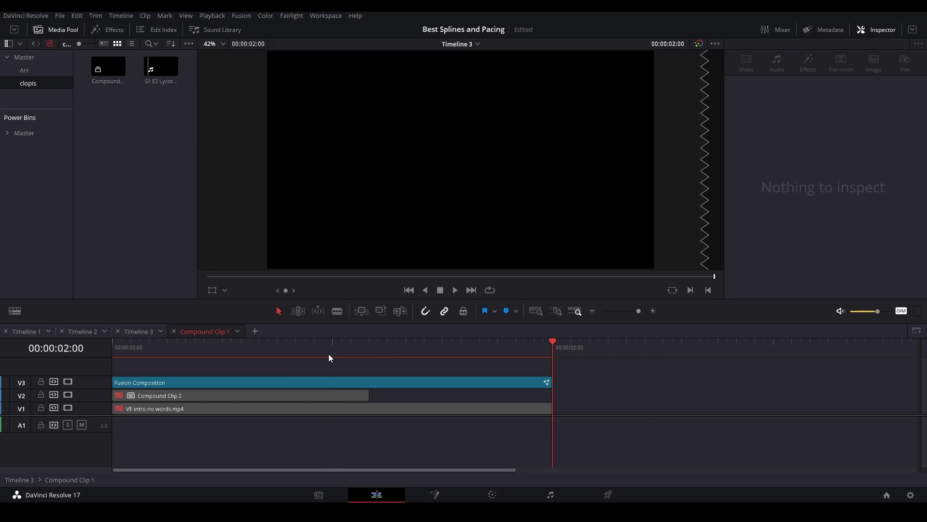
key(shift+Left)
key(Left)
key(Right)
click(315, 379)
click(450, 494)
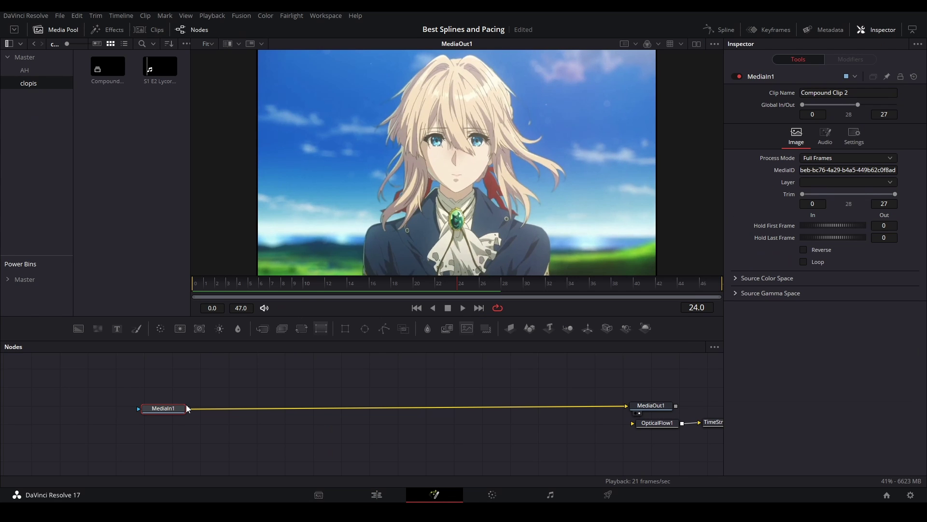
Step: View MediaIn1 at frame 0 and insert a Time Stretcher node between MediaIn1 and MediaOut1
key(1)
click(335, 285)
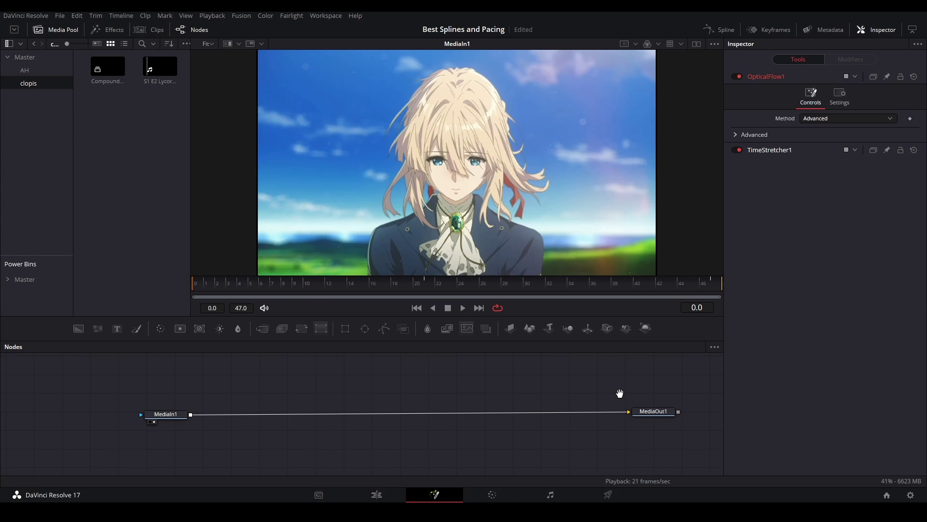
drag(620, 393, 594, 398)
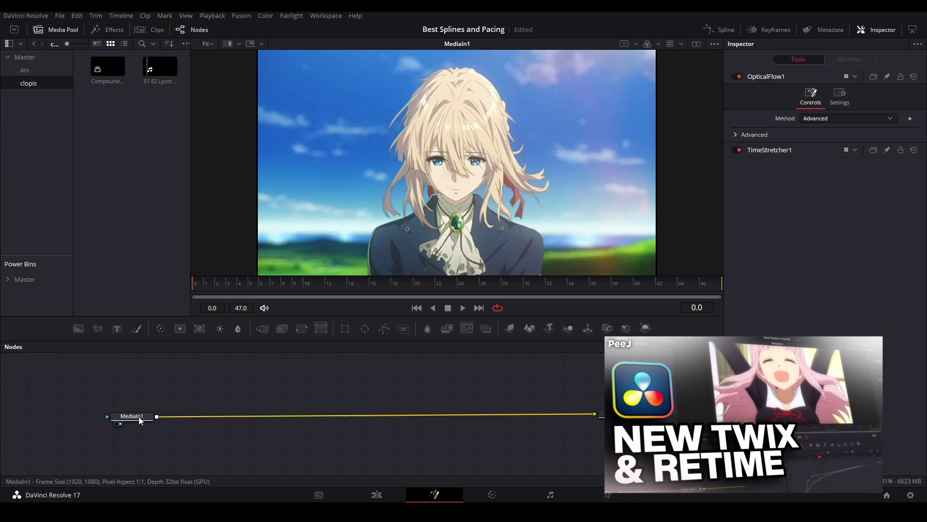
drag(138, 417, 167, 417)
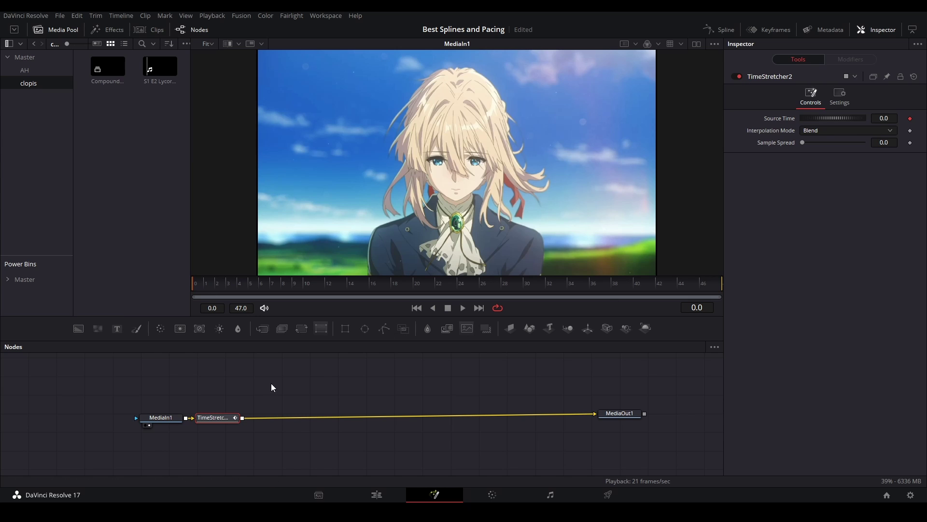
click(176, 417)
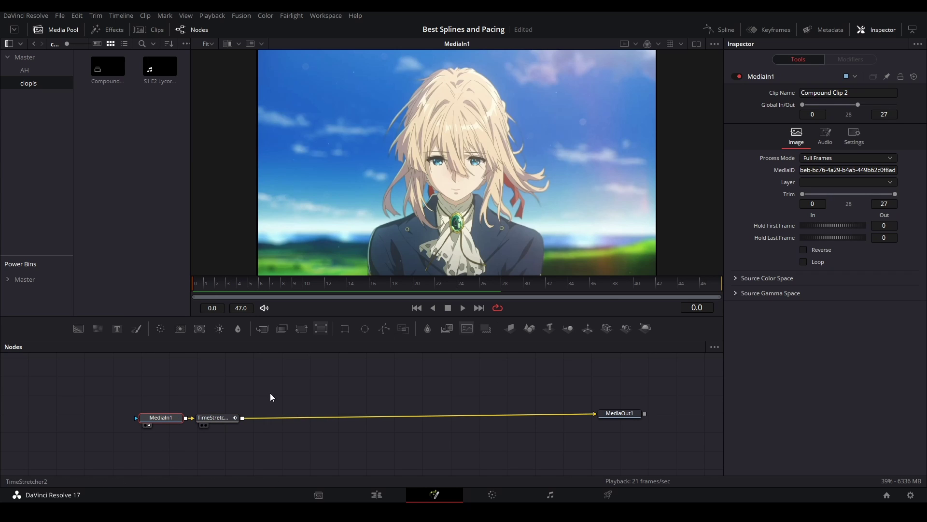
Step: Keyframe the Time Stretcher's Source Time at 27 on frame 47 and show that node in the viewer
click(214, 416)
click(721, 284)
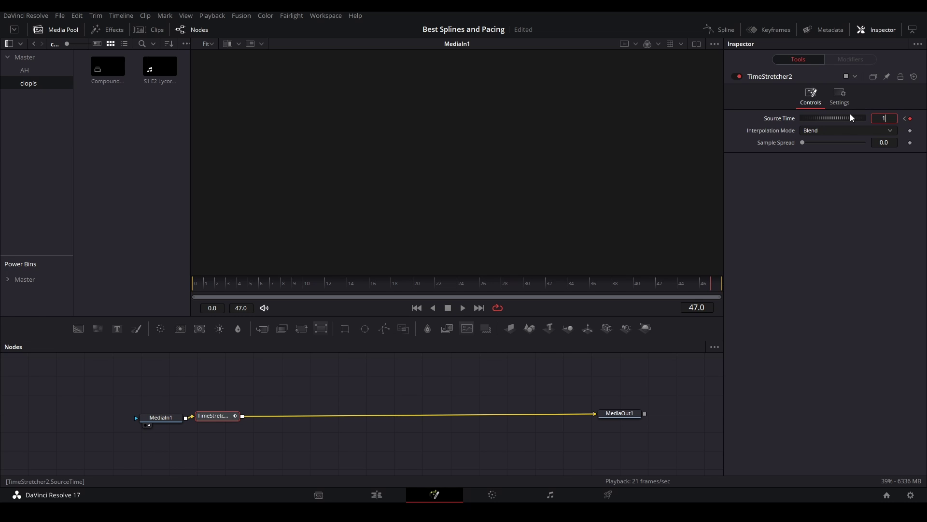
text(27)
key(Return)
key(1)
Step: Scrub to frame 24, keyframe the Source Time there at 11, and save the project
drag(484, 281, 703, 281)
drag(439, 284, 460, 284)
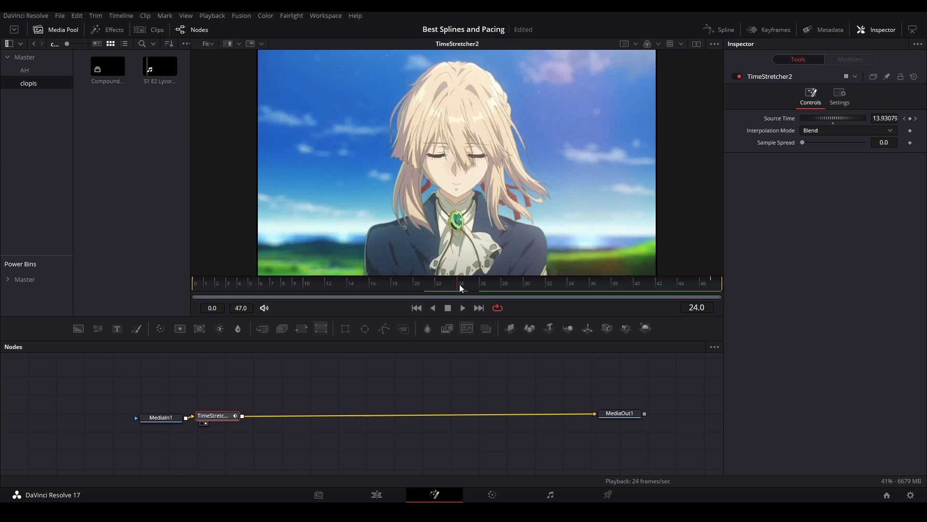
click(911, 119)
drag(885, 119, 831, 118)
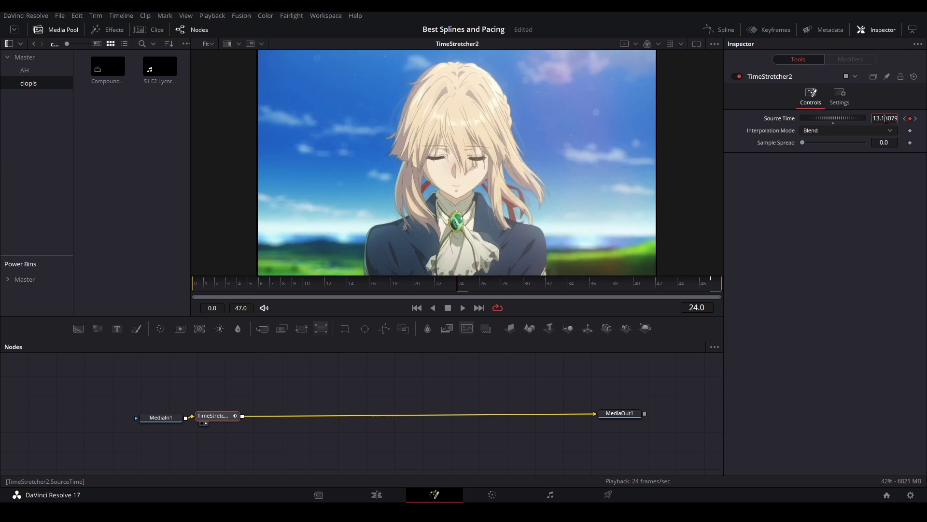
text(11.6)
key(Return)
key(ctrl+s)
Step: Show the Source Time curve in the Spline editor, flatten it into the middle keyframe and ease it long into the last keyframe
click(710, 29)
click(405, 384)
drag(579, 404, 623, 440)
drag(547, 408, 610, 404)
drag(574, 433, 570, 419)
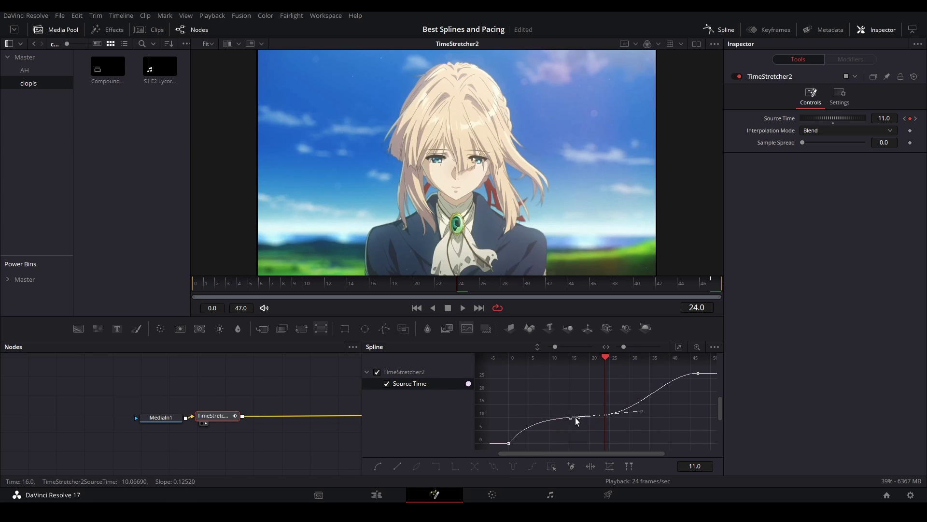
drag(660, 384, 614, 373)
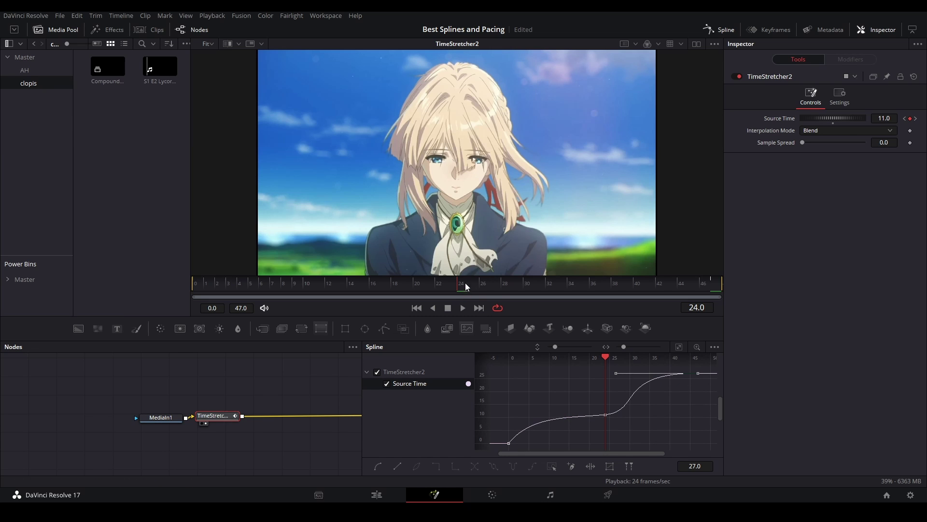
Step: Shorten the middle keyframe's outgoing handle, move that keyframe to about frame 21 and pull the last keyframe's easing handle back to match
drag(644, 426, 569, 392)
drag(641, 410, 597, 416)
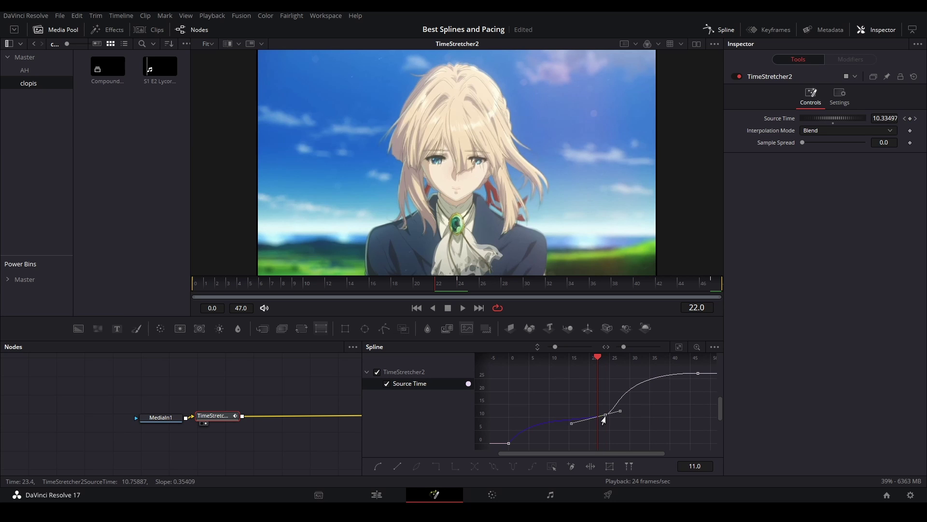
mouse_move(595, 359)
mouse_down()
mouse_move(610, 394)
mouse_move(606, 363)
mouse_up()
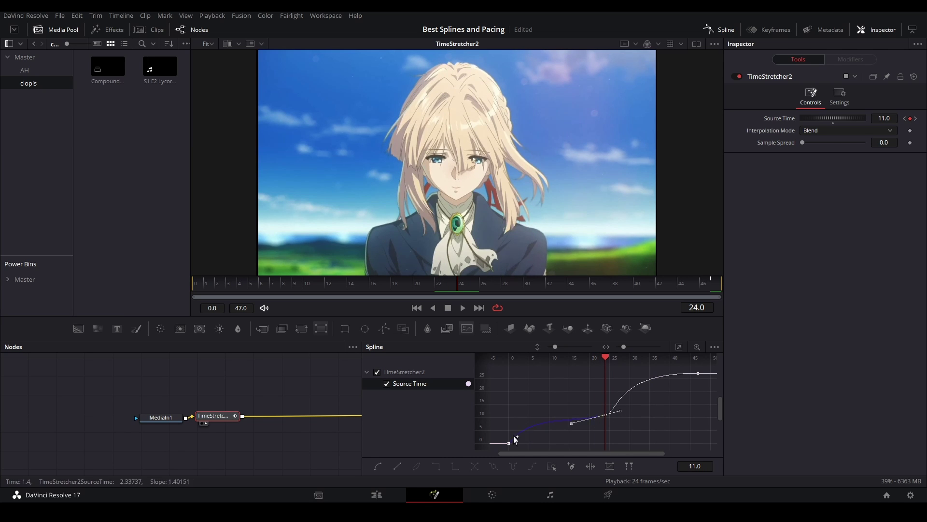
drag(605, 414, 699, 366)
drag(604, 374, 595, 382)
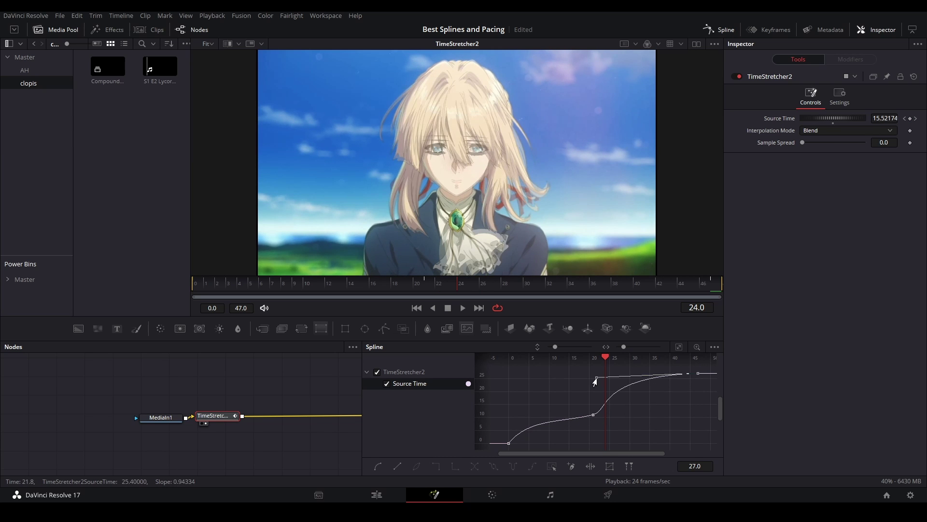
Step: Undo the last curve change, lengthen the last keyframe's easing handle further, and play back the retimed clip
drag(584, 414, 725, 356)
key(ctrl+z)
drag(598, 379, 586, 381)
click(593, 414)
key(space)
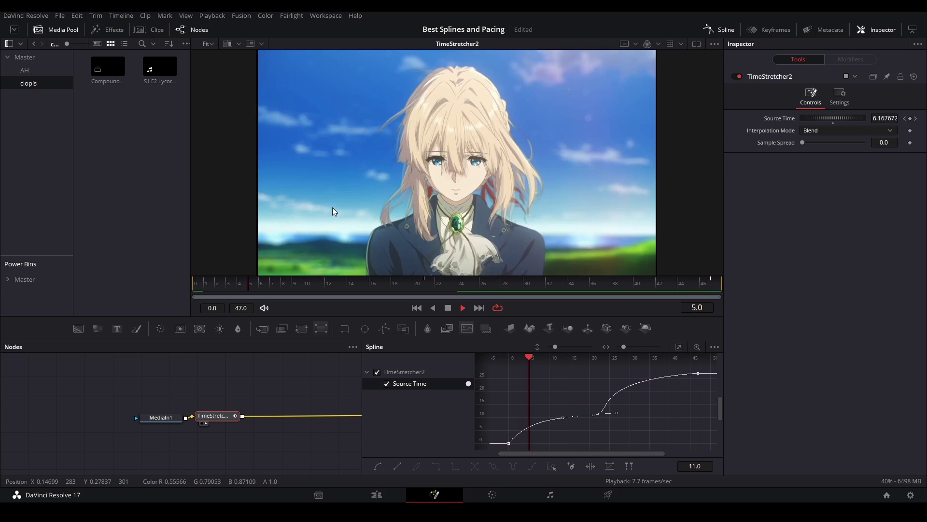
key(space)
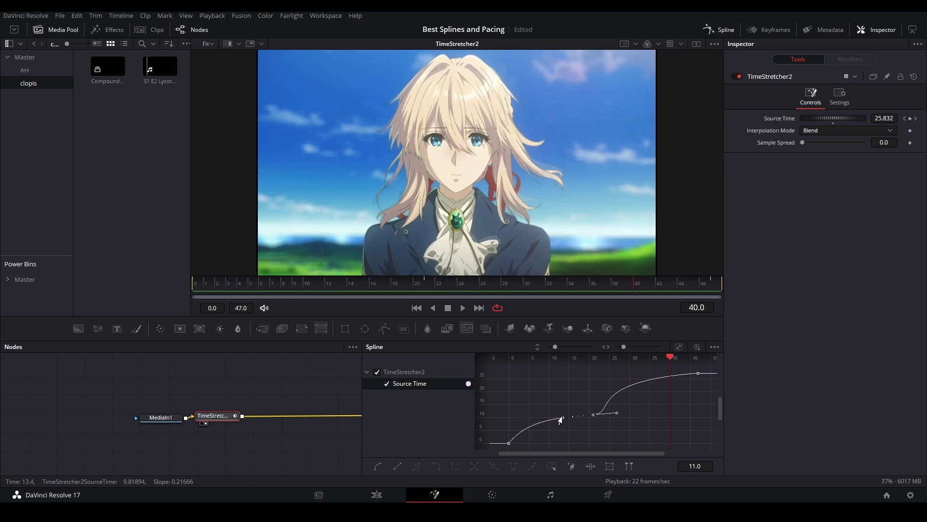
Step: Insert an Optical Flow node between MediaIn1 and the Time Stretcher and set the stretcher's Interpolation Mode to Flow
click(508, 442)
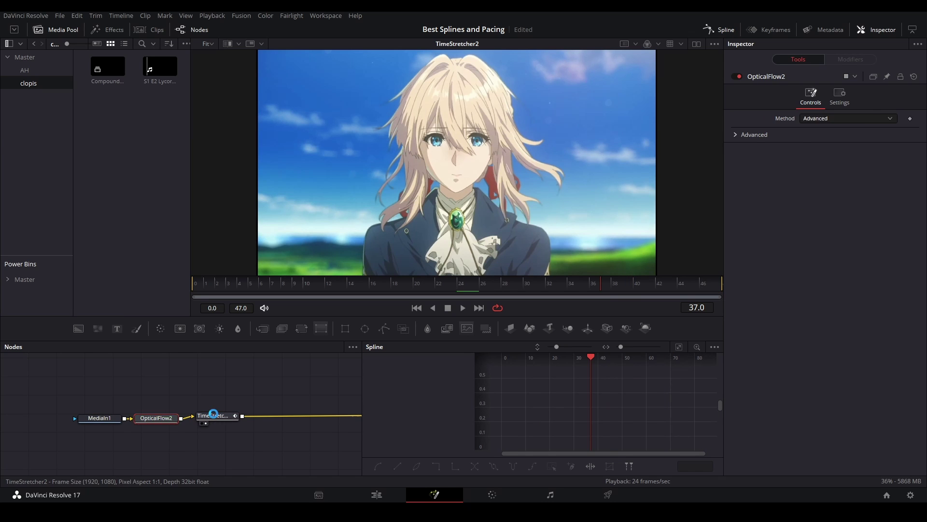
click(214, 414)
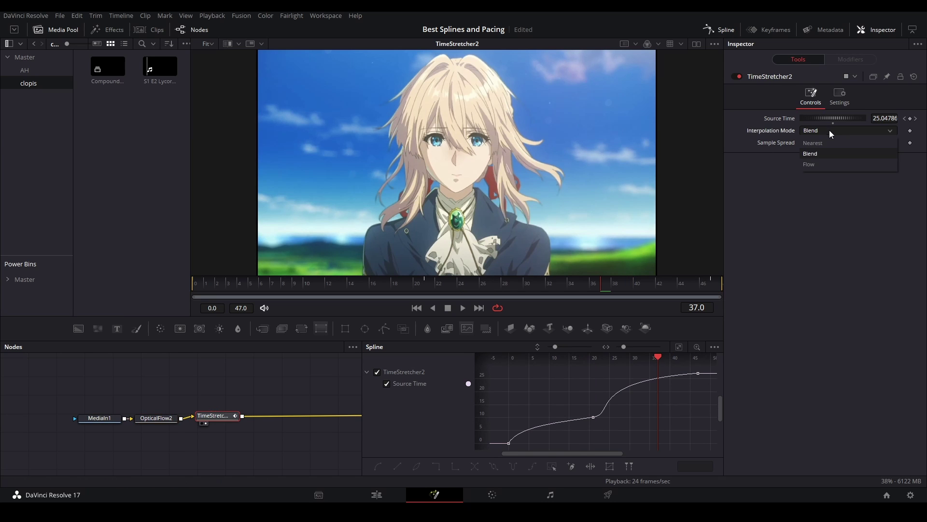
click(839, 153)
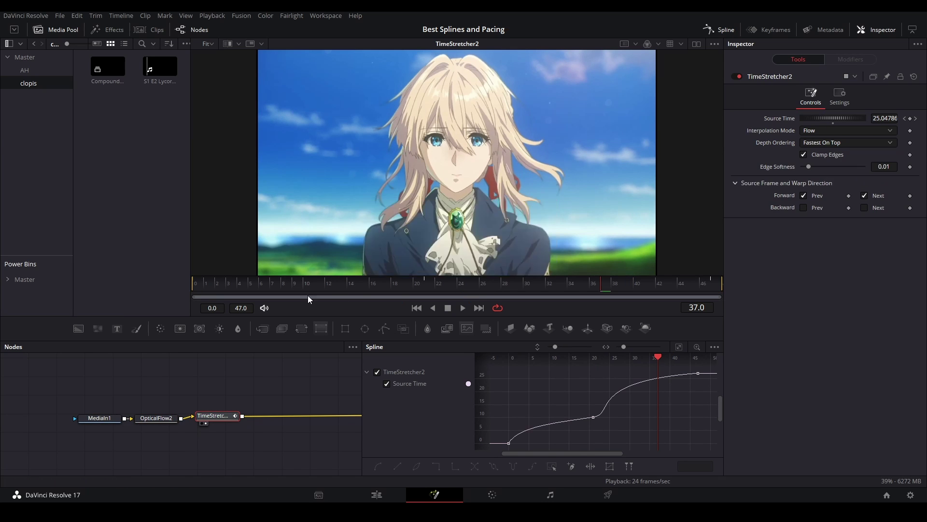
Step: Play back the retimed clip on the Edit page and reopen the Fusion Composition in Fusion at frame 21
key(space)
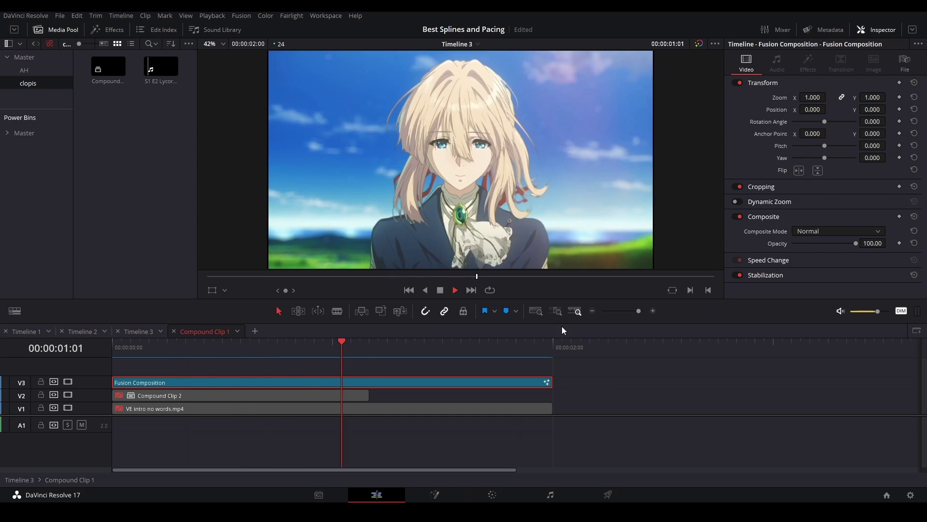
click(137, 332)
click(305, 346)
click(313, 374)
click(335, 383)
click(435, 494)
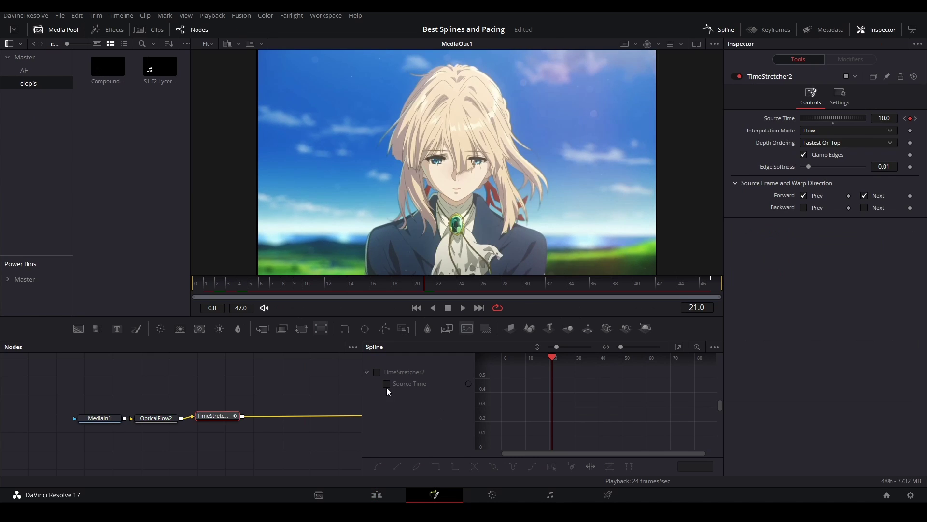
Step: Show the Source Time curve again, adjust the easing at its first keyframe, and save the project
click(387, 386)
drag(552, 387, 519, 430)
click(508, 442)
click(530, 411)
key(ctrl+s)
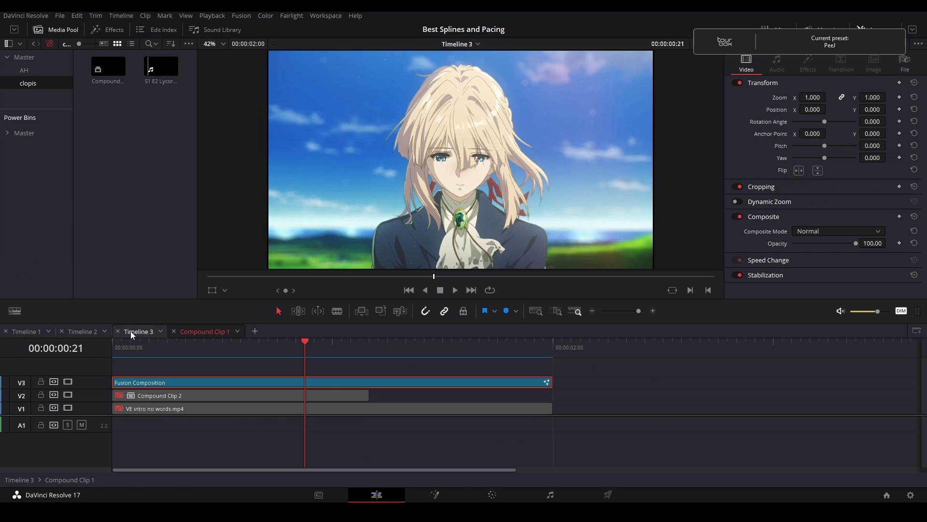
Step: Switch to Timeline 3, open Clip 24 in the Fusion page and insert a Transform node after MediaIn1
click(132, 332)
drag(222, 347, 113, 345)
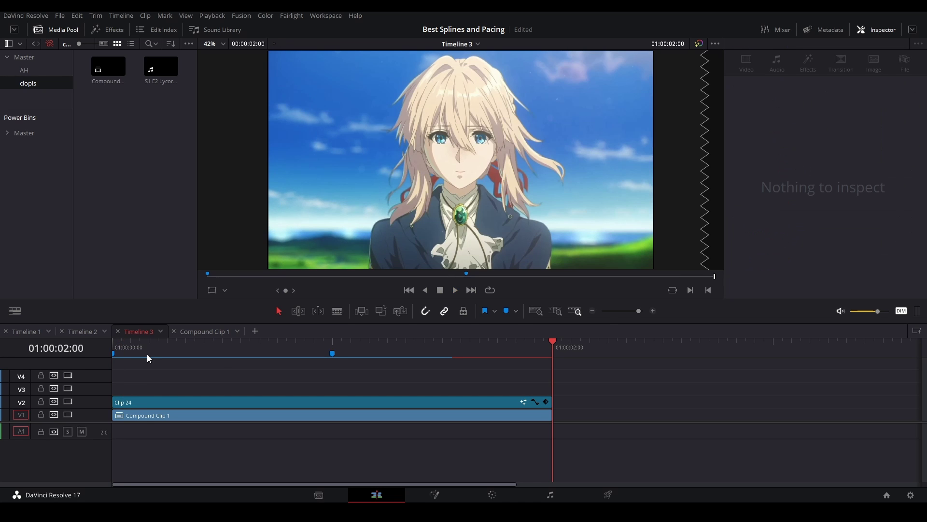
drag(140, 348, 113, 348)
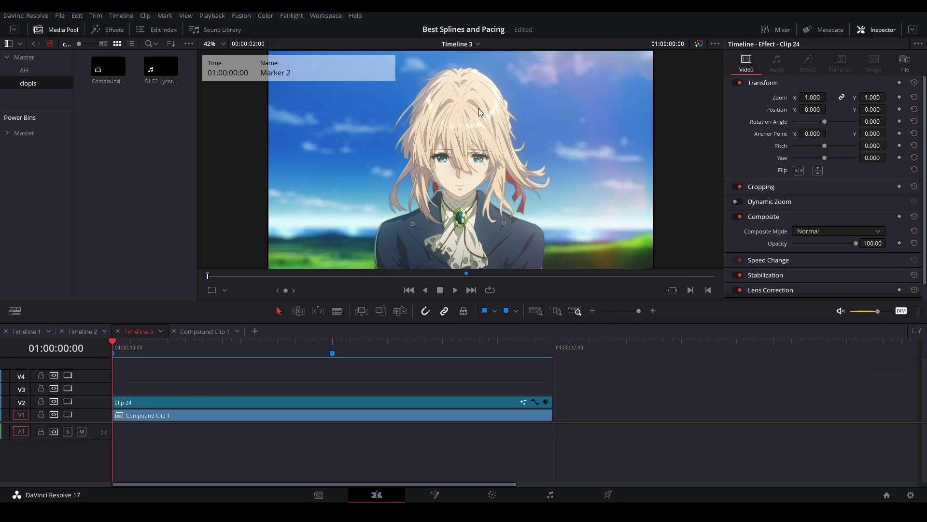
click(442, 360)
click(434, 494)
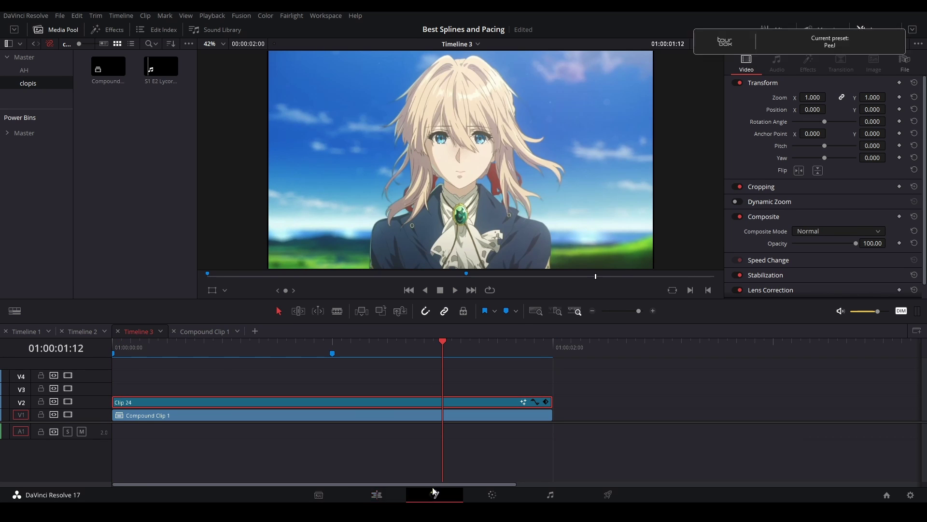
key(ctrl+v)
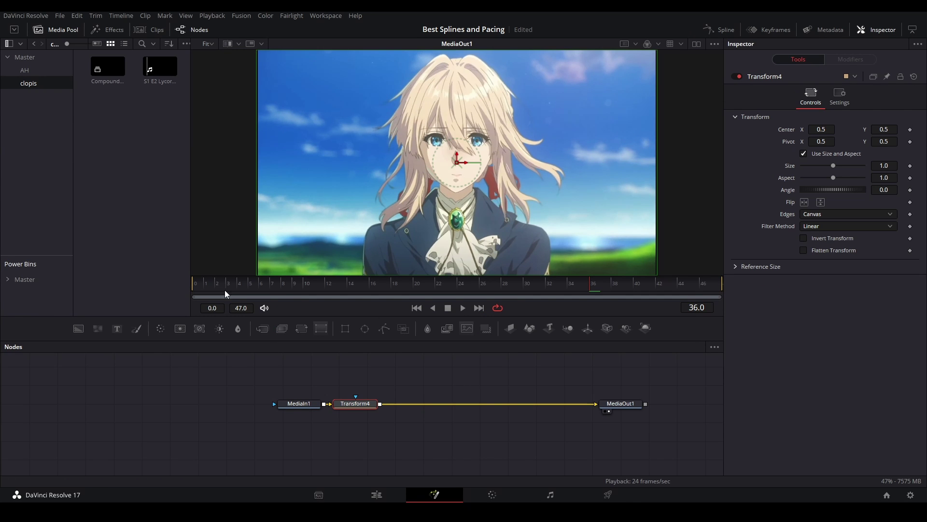
Step: Keyframe the Transform's Size from 3 at frame 0 to 1 at frame 28
click(193, 283)
click(910, 166)
drag(456, 291, 504, 289)
click(909, 166)
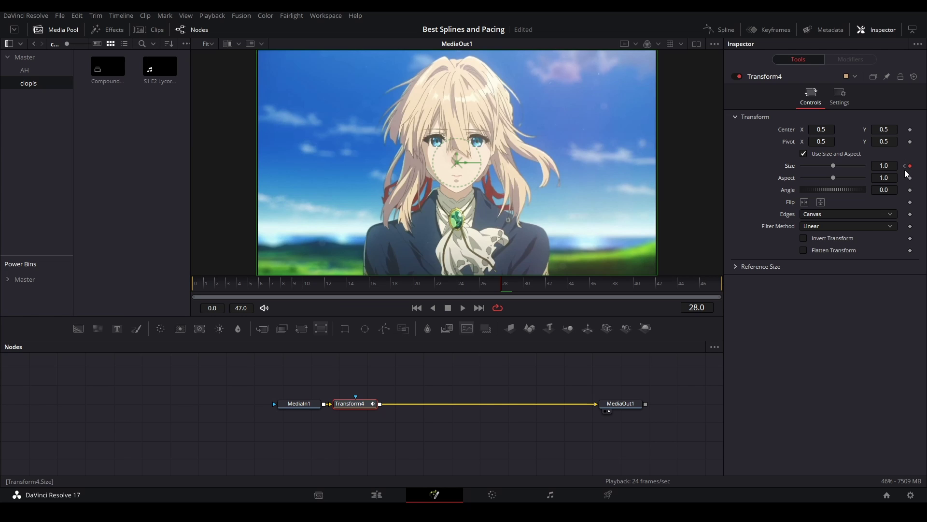
key(Home)
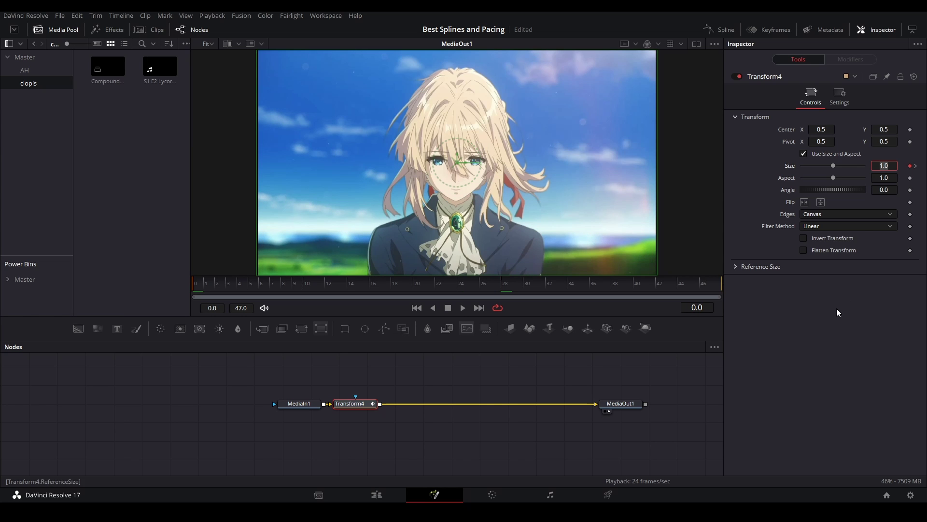
text(3)
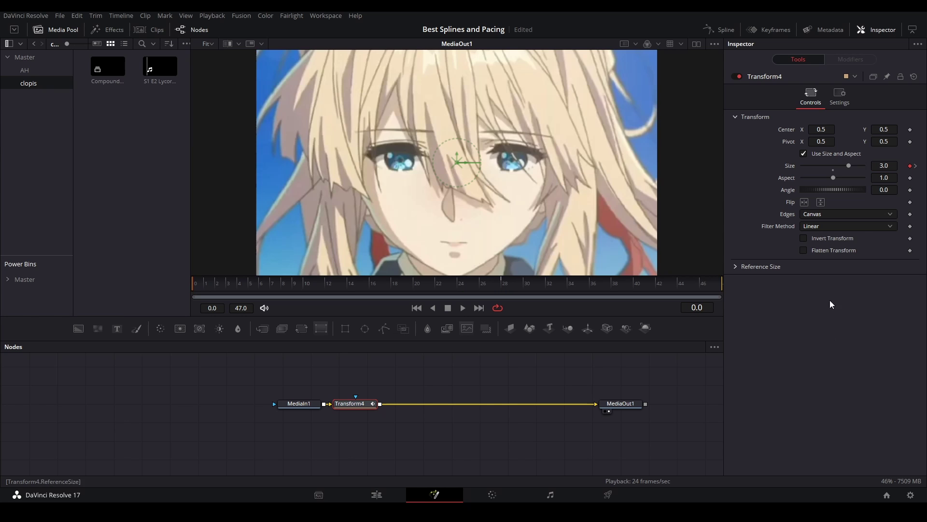
key(Return)
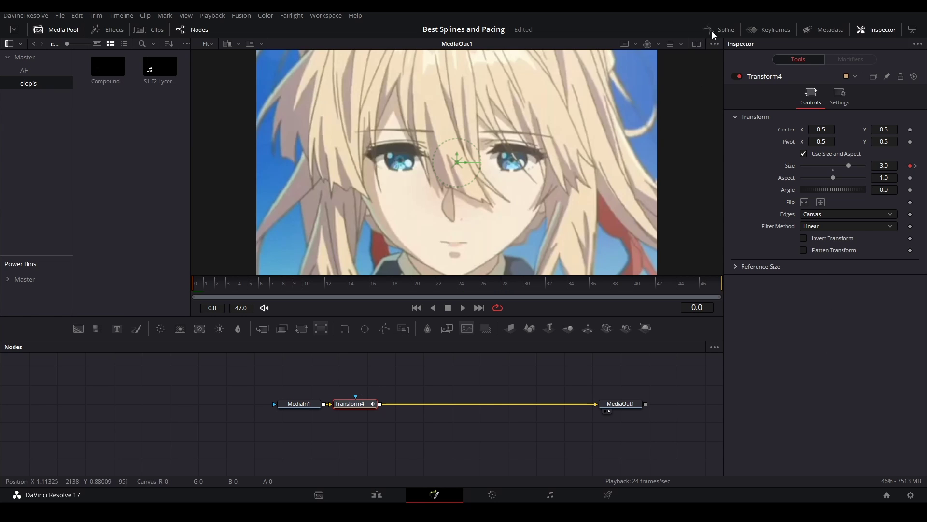
Step: Show the Size curve in the Spline editor and pull both keyframe handles toward the start for a fast drop and long ease-out
click(712, 32)
click(379, 385)
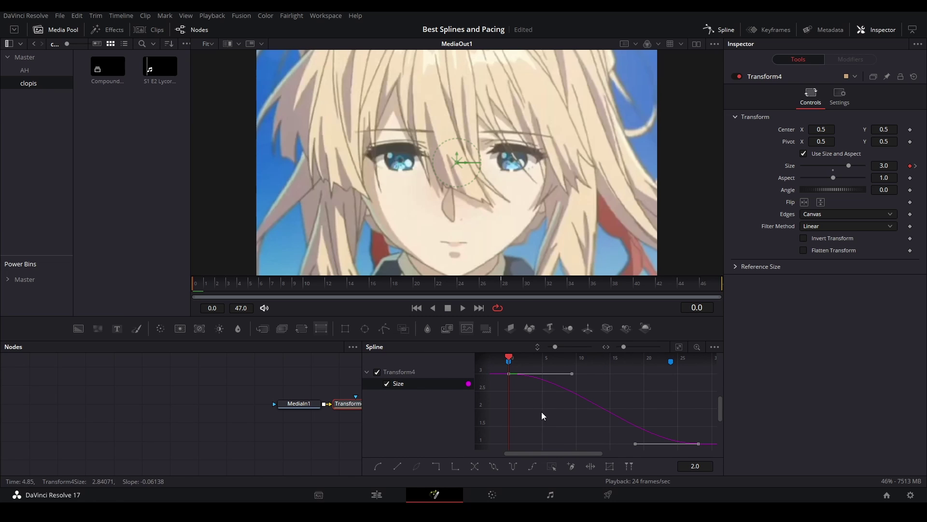
drag(572, 373, 520, 443)
drag(636, 443, 526, 447)
Step: Add a second Transform node after Transform4 and keyframe its Size from 1.0 at frame 21 to 1.2 at frame 41
drag(294, 394, 134, 395)
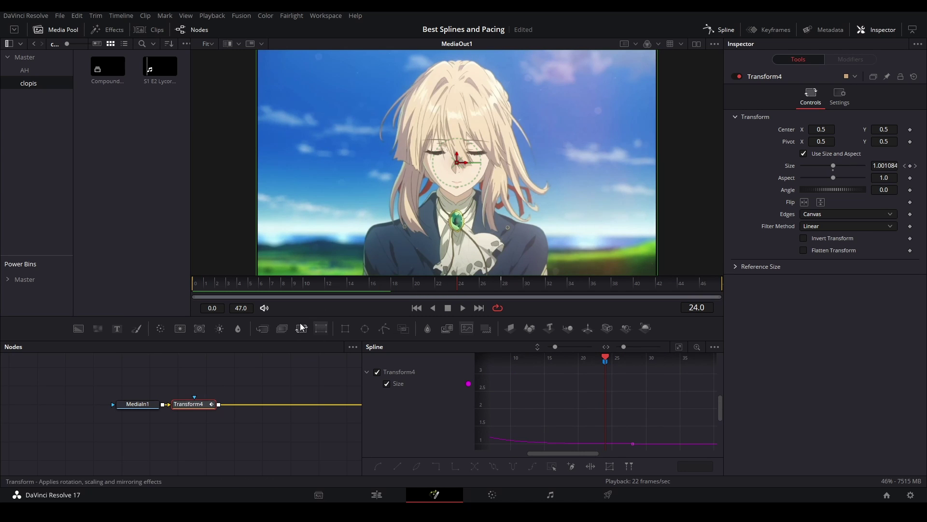
drag(301, 328, 264, 414)
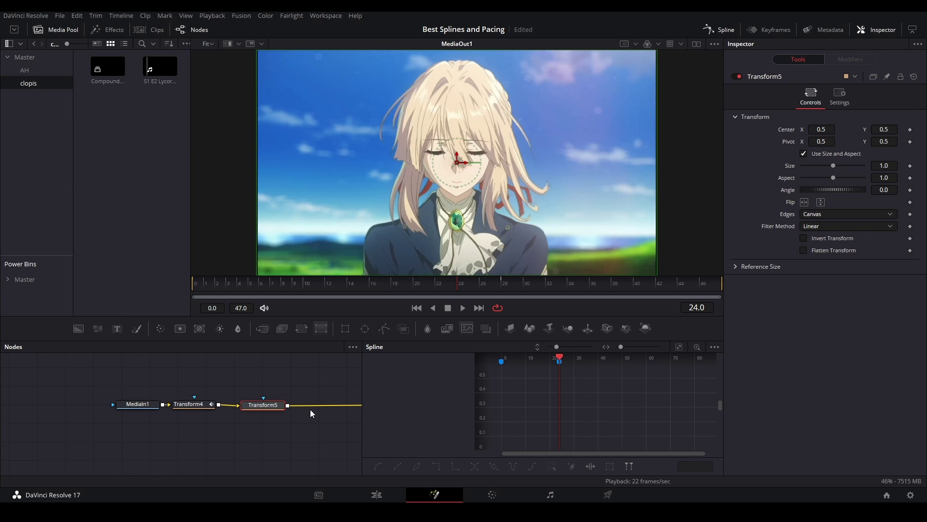
click(911, 166)
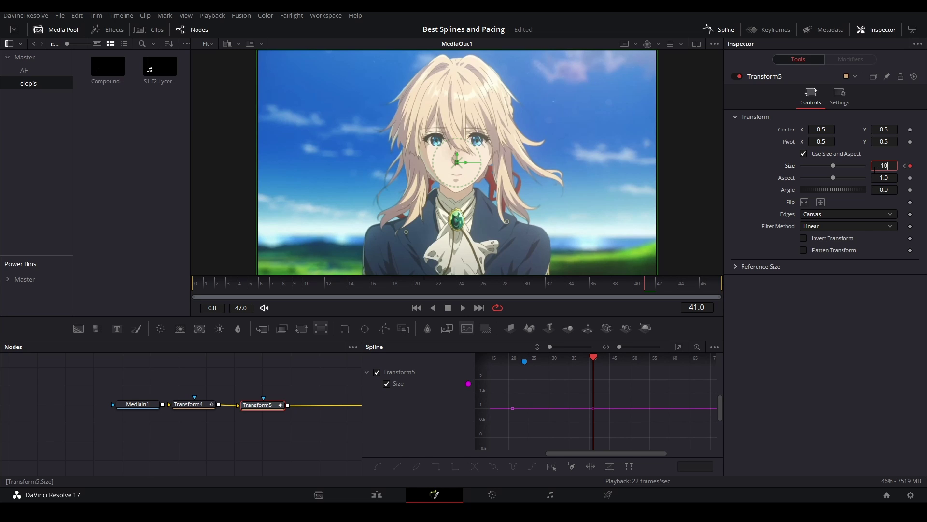
text(2)
key(Return)
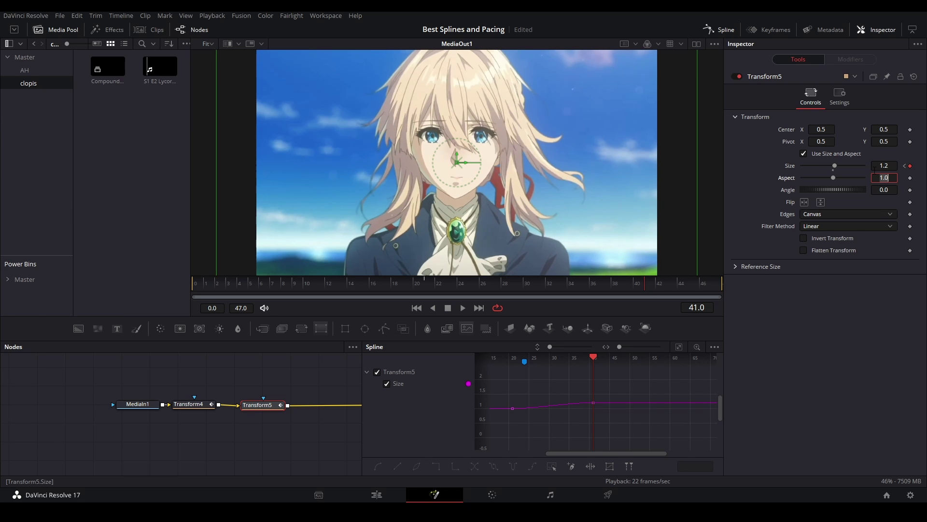
Step: Fit Transform5's Size curve in the Spline editor and shape both keyframe handles for a steep rise around the marker with a long ease-out
click(679, 347)
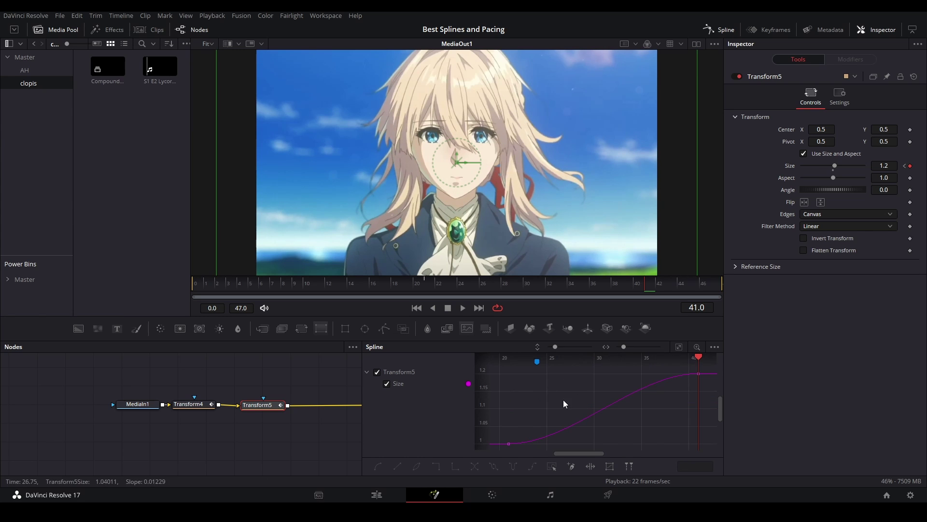
key(ctrl+a)
drag(634, 376, 486, 374)
click(429, 283)
drag(428, 280, 460, 288)
drag(640, 443, 632, 443)
drag(557, 373, 543, 373)
drag(633, 444, 638, 443)
click(650, 410)
Step: Play back Transform5's zoom from a few frames before its first Size keyframe to check the motion
key(space)
click(391, 284)
click(370, 284)
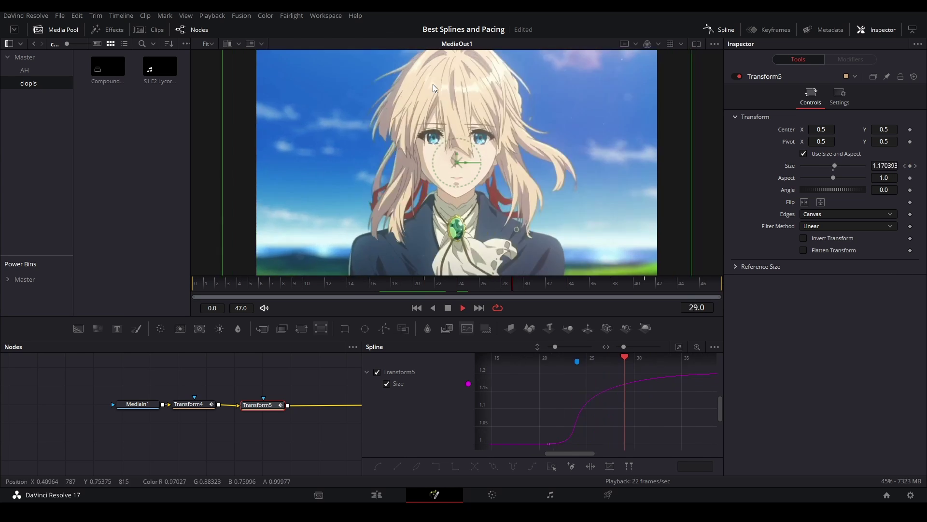
key(space)
Step: Make room in the node graph and insert a third Transform node after Transform5
drag(190, 385, 129, 383)
click(130, 383)
click(199, 405)
drag(302, 328, 320, 404)
Step: Keyframe the third Transform's Size from 1.0 at frame 43 to 0.845 at frame 47
drag(689, 283, 728, 283)
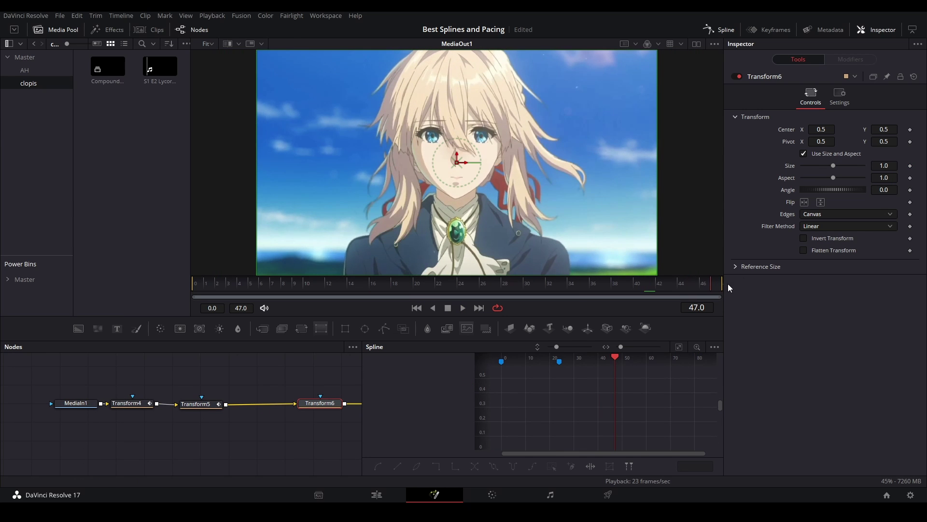
click(909, 166)
key(Left)
key(Left)
key(Left)
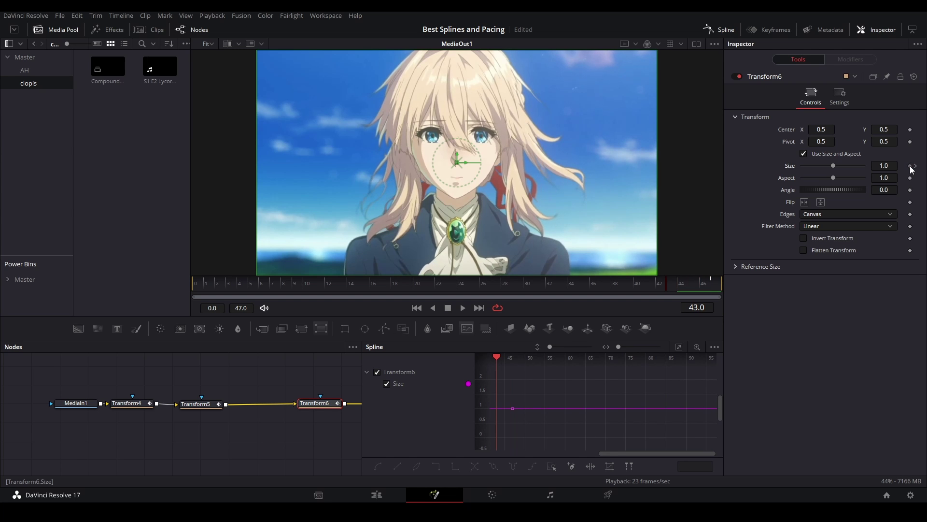
click(915, 166)
drag(884, 166, 864, 166)
Step: Fit Transform6's Size curve and pull the end keyframe's handle up toward frame 47 for an accelerating drop, and preview it
click(679, 347)
key(ctrl+a)
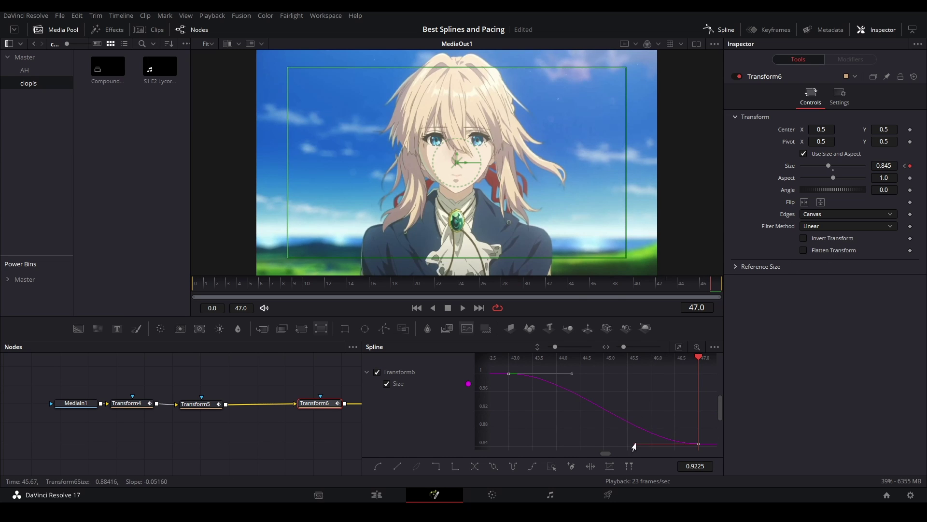
drag(634, 443, 681, 375)
click(657, 282)
key(space)
Step: Switch to the Edit page, turn on loop playback and play Timeline 3 to review the full animation
click(377, 494)
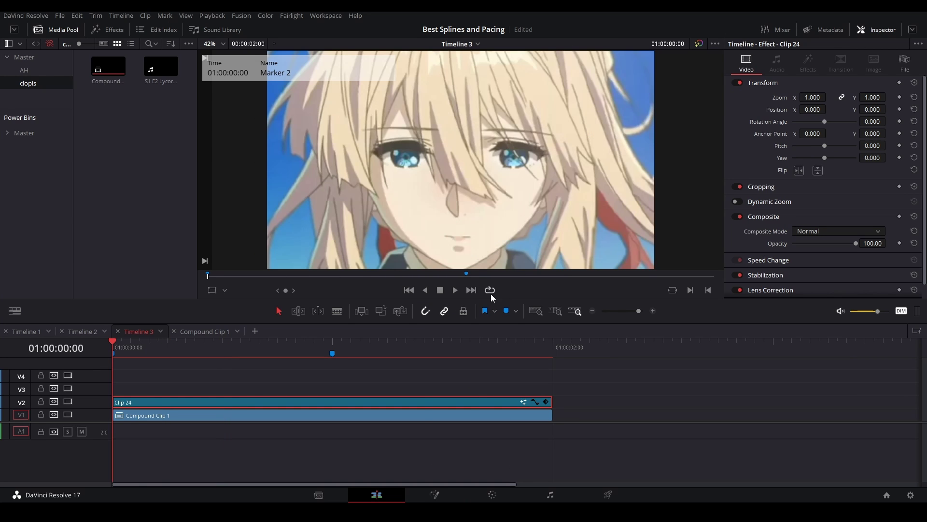
click(491, 293)
key(space)
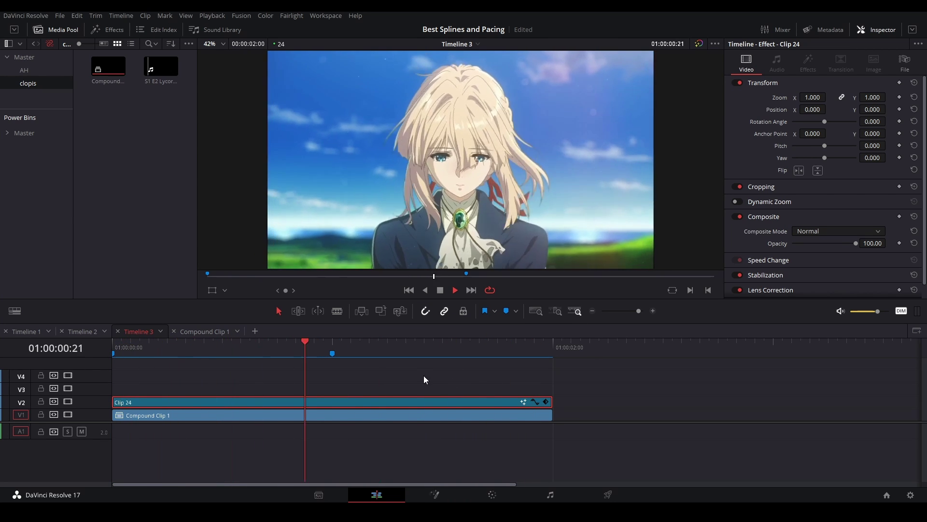
Step: Return to the Fusion page, move Transform5's first Size keyframe to frame 19 and preview the adjusted zoom
click(435, 494)
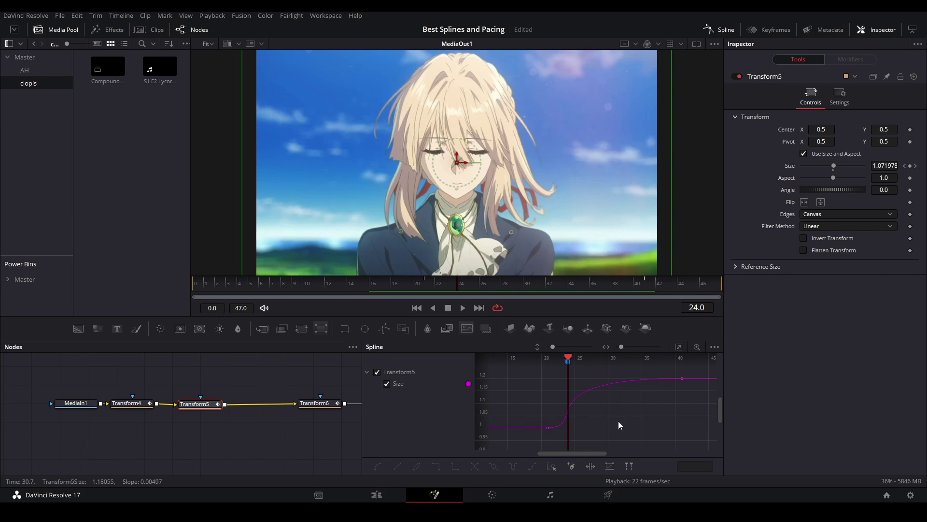
mouse_move(622, 425)
mouse_down()
mouse_move(531, 444)
mouse_move(535, 427)
mouse_move(605, 427)
mouse_up()
click(682, 378)
drag(507, 379, 508, 389)
key(space)
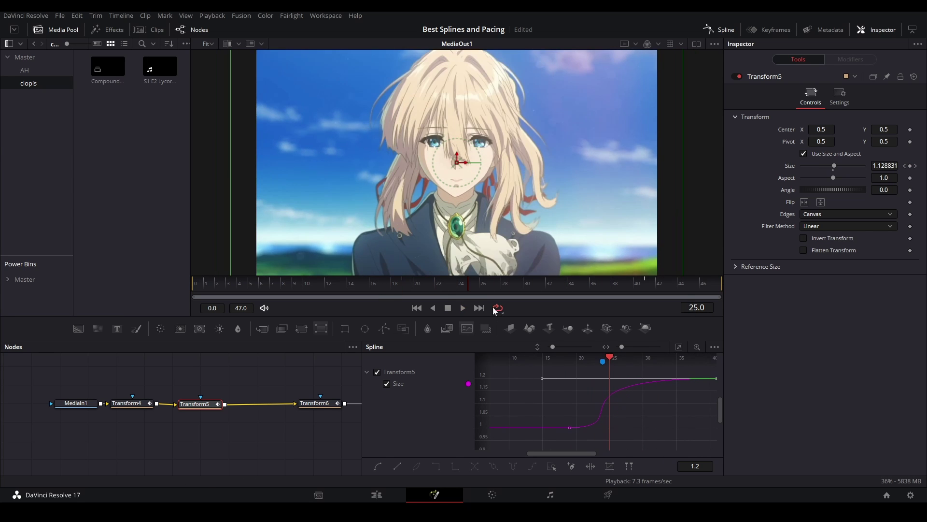
key(space)
Step: Lower the end keyframe's handle on Transform5's Size curve to give the zoom a softer ease-out
drag(544, 379, 545, 388)
drag(670, 413, 488, 444)
drag(546, 388, 665, 433)
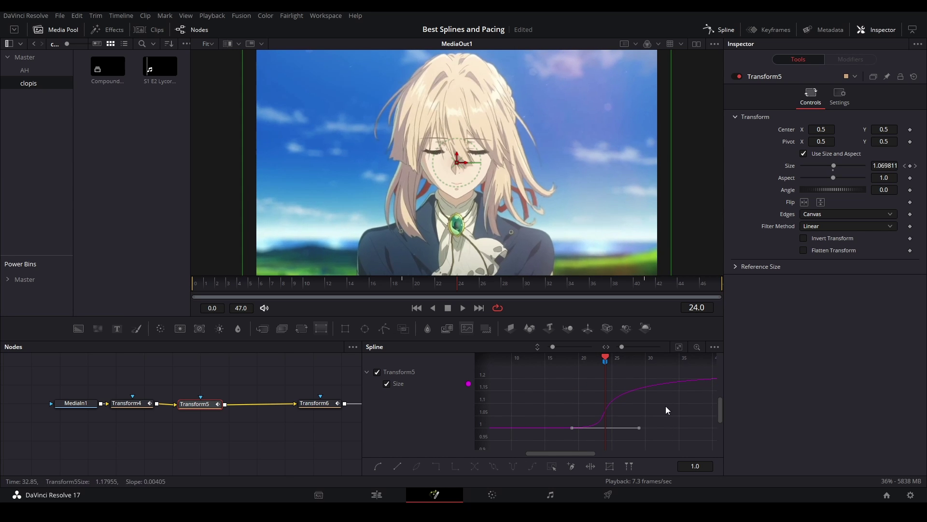